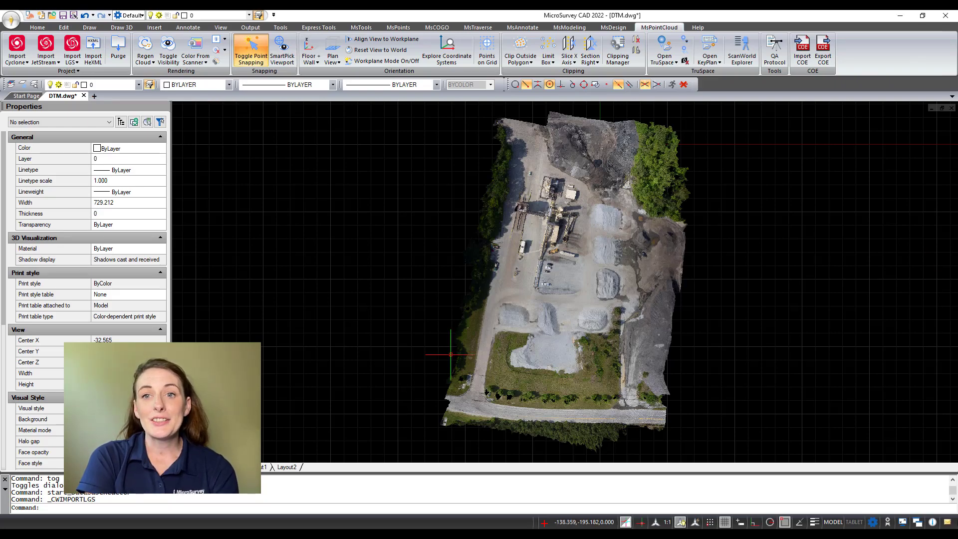
Orbit the point cloud into a tilted perspective and zoom in on it.
middle_click_drag(488, 397, 449, 252, "shift")
scroll(564, 279, "up", 5)
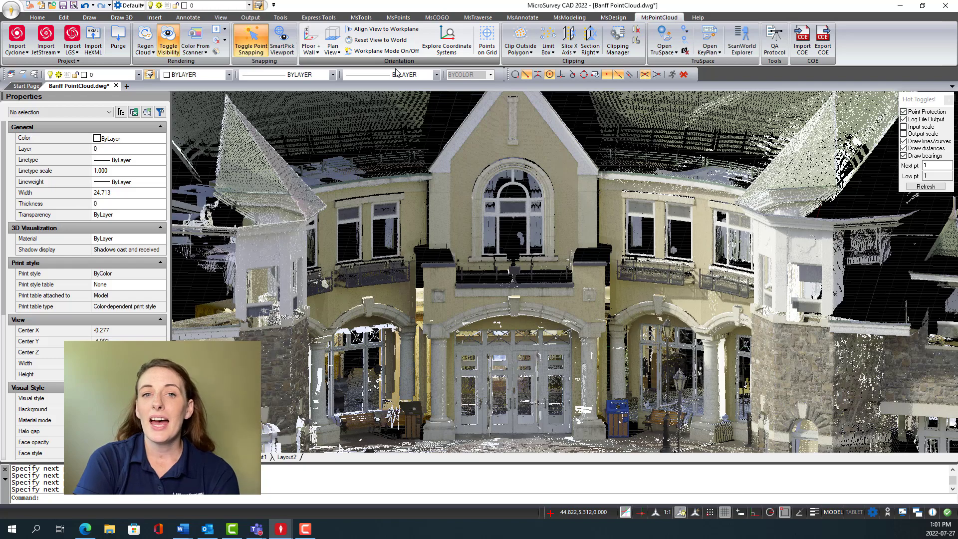
Show the building cloud in Plan View, zoom on the rotunda, and choose Clip Outside Circle.
left_click(333, 40)
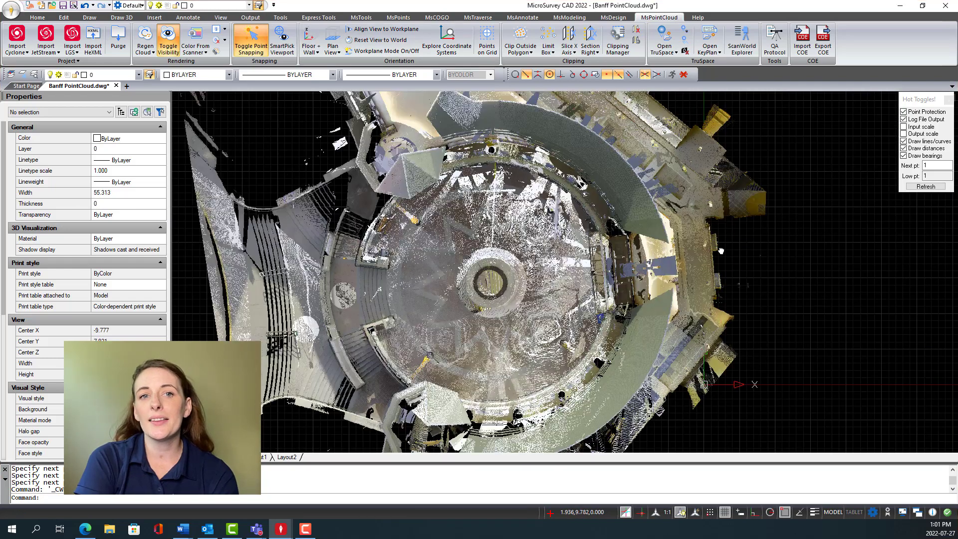
scroll(648, 229, "up", 3)
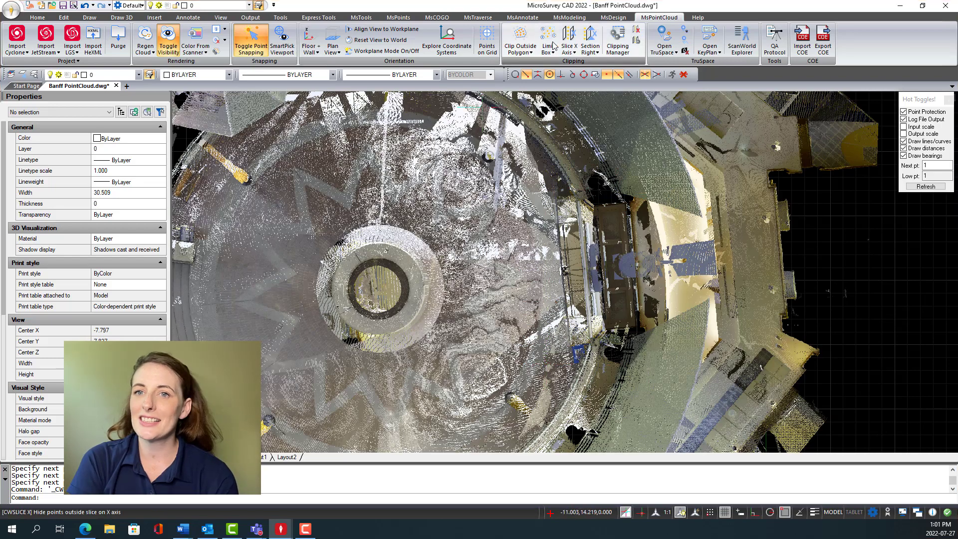
left_click(519, 49)
left_click(530, 91)
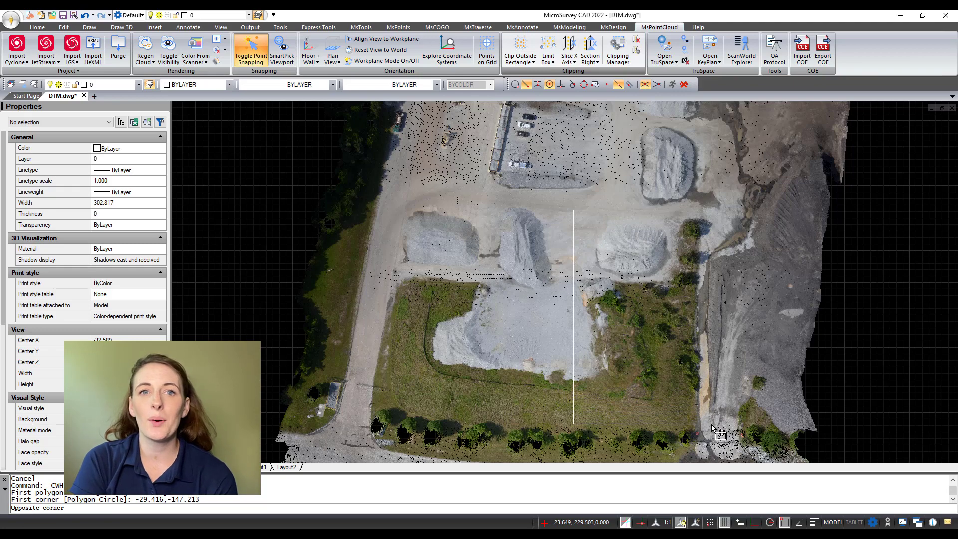
Place the rectangle's opposite corner to clip the DTM cloud, then pan across the clipped area.
left_click(713, 416)
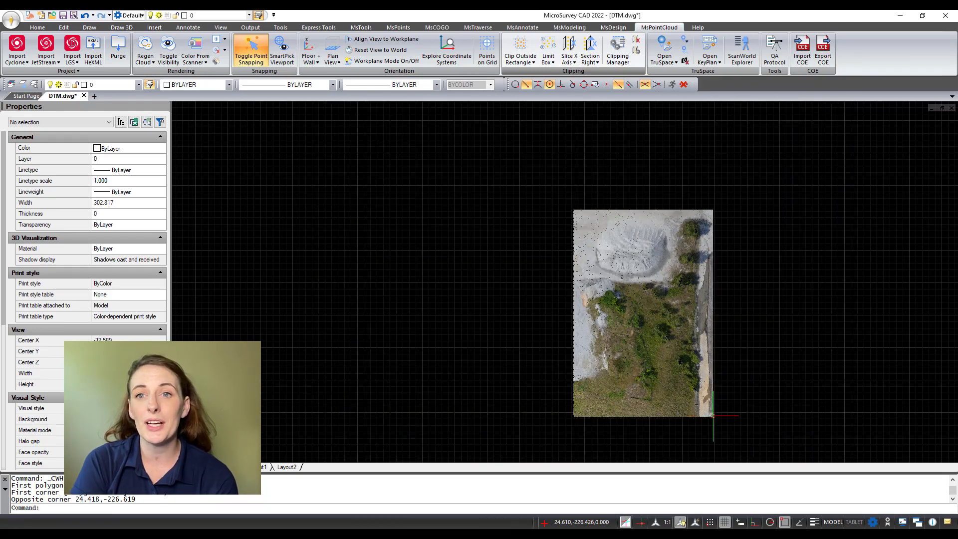
middle_click_drag(764, 376, 658, 349)
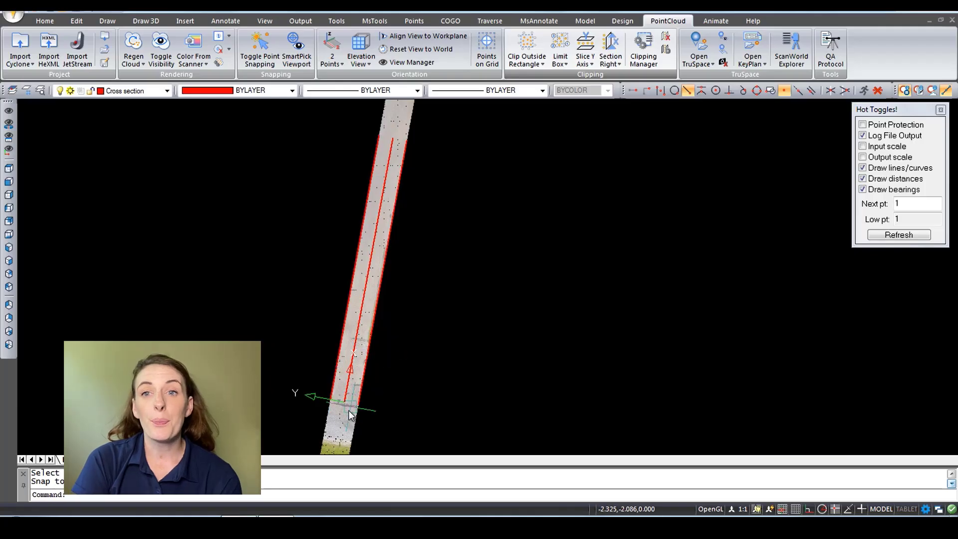
Align the view On Slice and display the cross-section as an elevation profile.
left_click(331, 59)
left_click(356, 165)
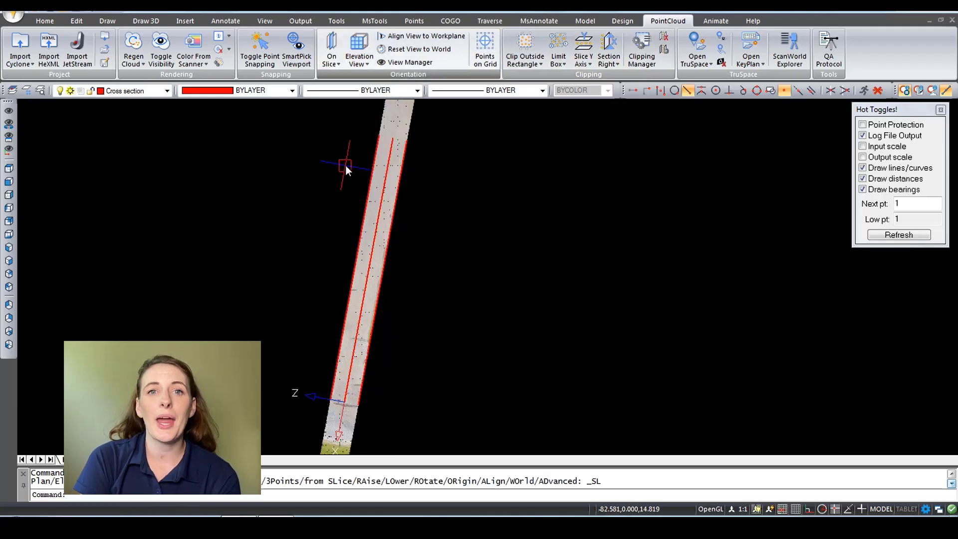
left_click(358, 59)
left_click(372, 111)
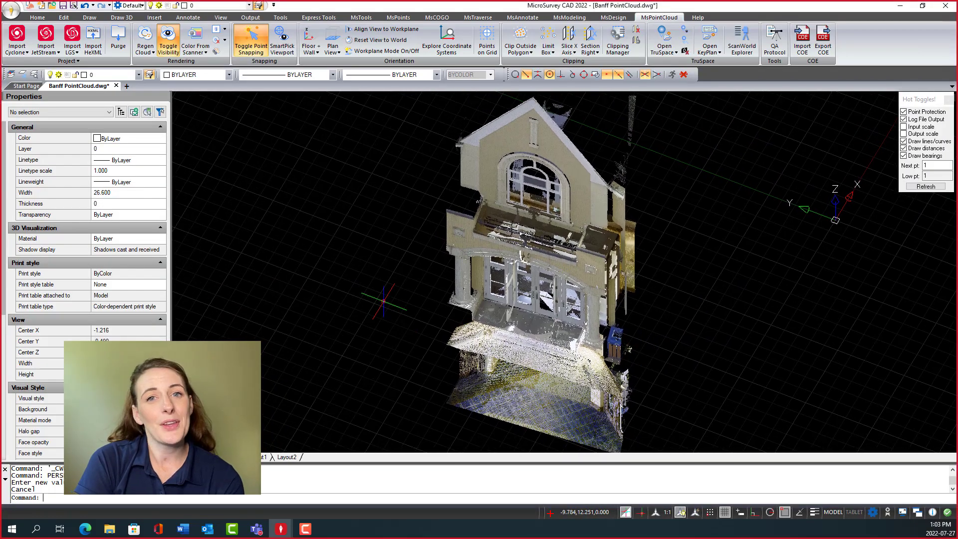
Pan the building section up and orient the view square to the picked facade wall using Wall.
right_click(383, 301)
left_click(348, 315)
middle_click_drag(689, 313, 688, 276)
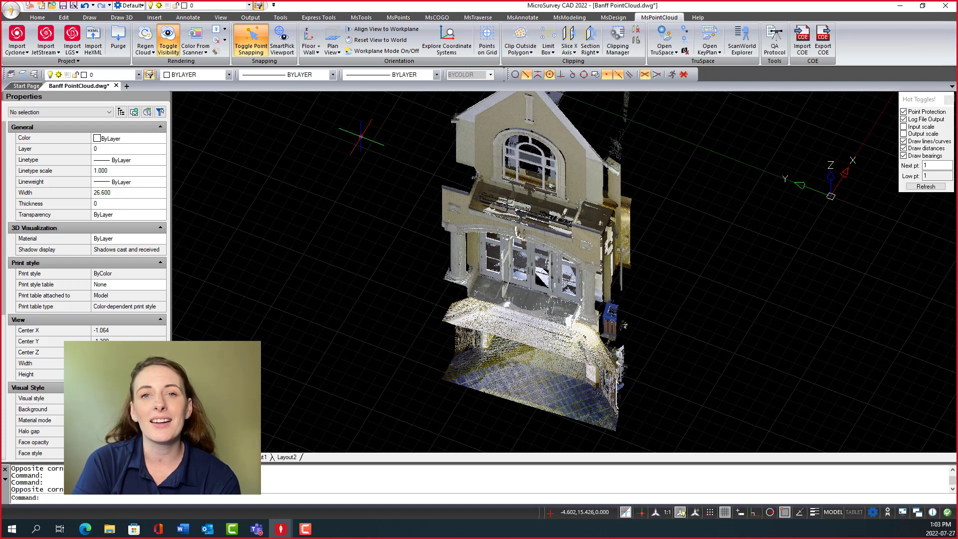
left_click(312, 50)
left_click(327, 120)
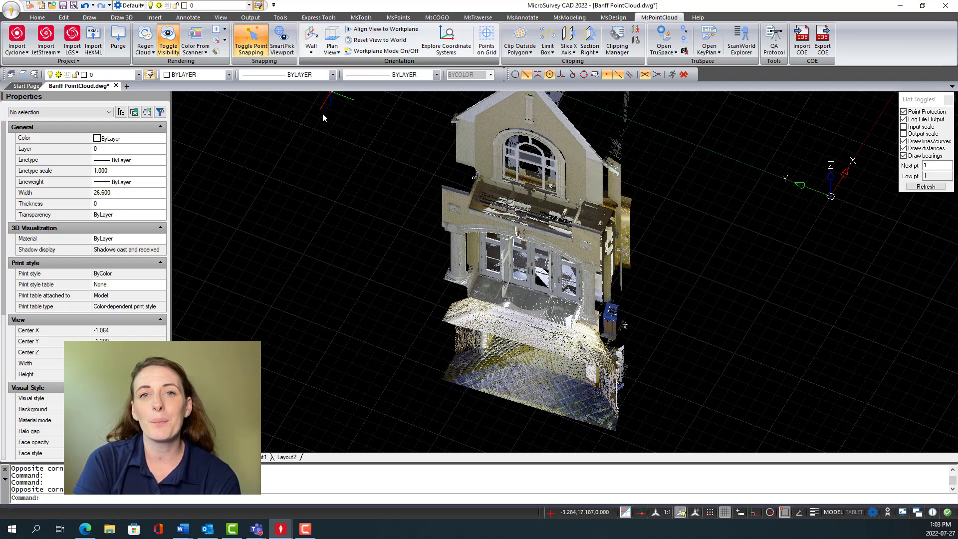
left_click(481, 153)
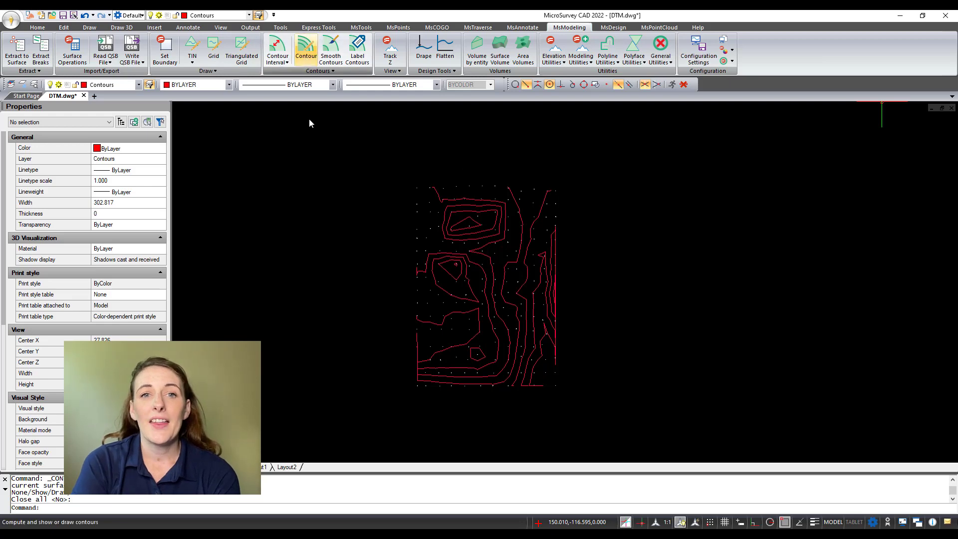
Orbit the contour lines into a tilted 3-D view to inspect them.
mouse_move(486, 286)
middle_mouse_down("shift")
mouse_move(549, 238)
mouse_move(570, 234)
mouse_move(614, 254)
mouse_move(579, 359)
mouse_move(504, 289)
mouse_move(512, 249)
mouse_move(534, 366)
mouse_move(560, 369)
mouse_move(569, 365)
mouse_move(494, 299)
middle_mouse_up("shift")
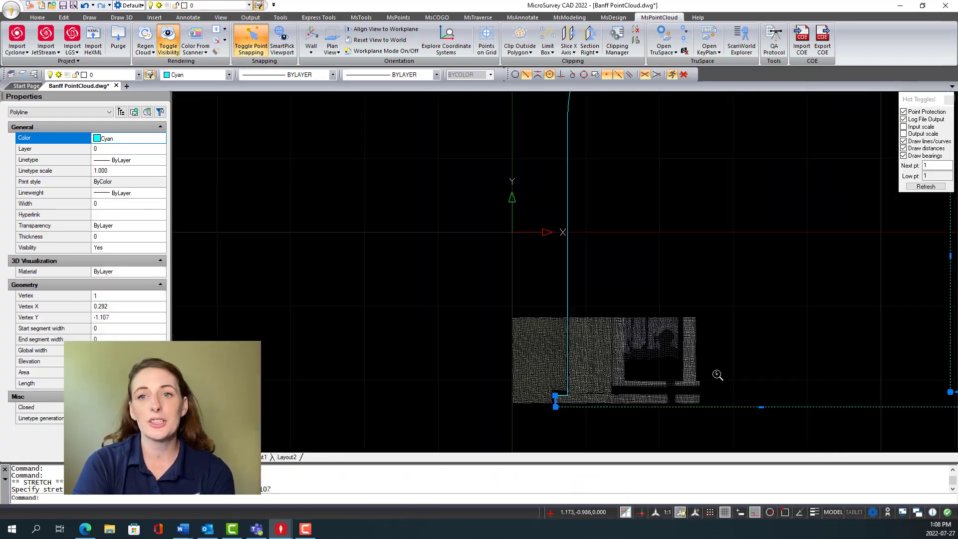
Start a PL polyline at the window's lower corner and draw up its side.
key("Escape")
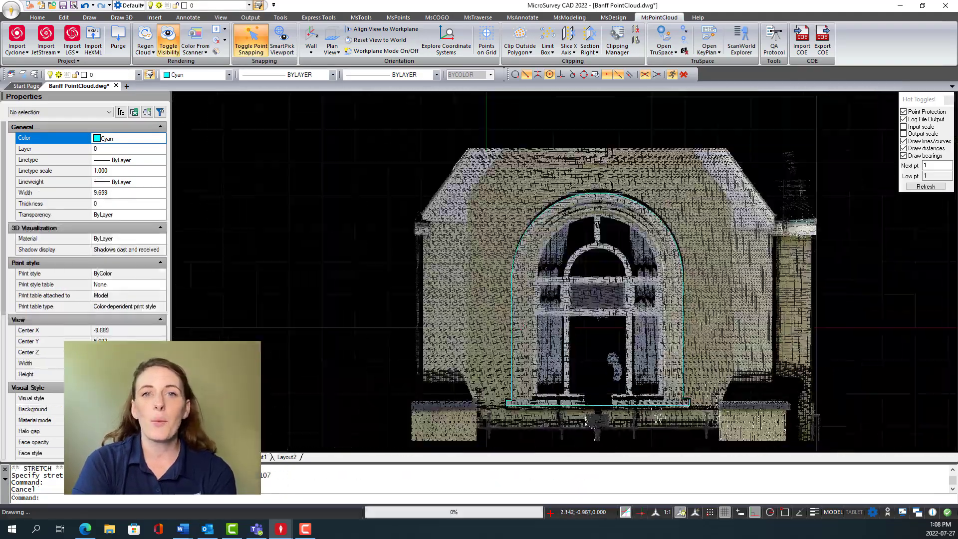
type("PL")
key("Return")
left_click(534, 397)
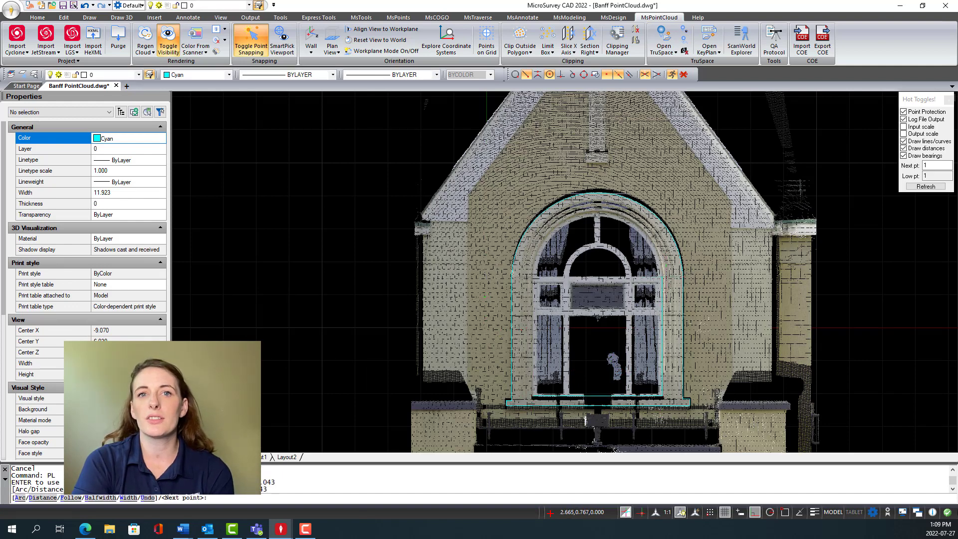
left_click(661, 279)
Close the window top with a directed arc segment, then hide the building point cloud.
type("a")
key("Return")
type("d")
key("Return")
left_click(599, 214)
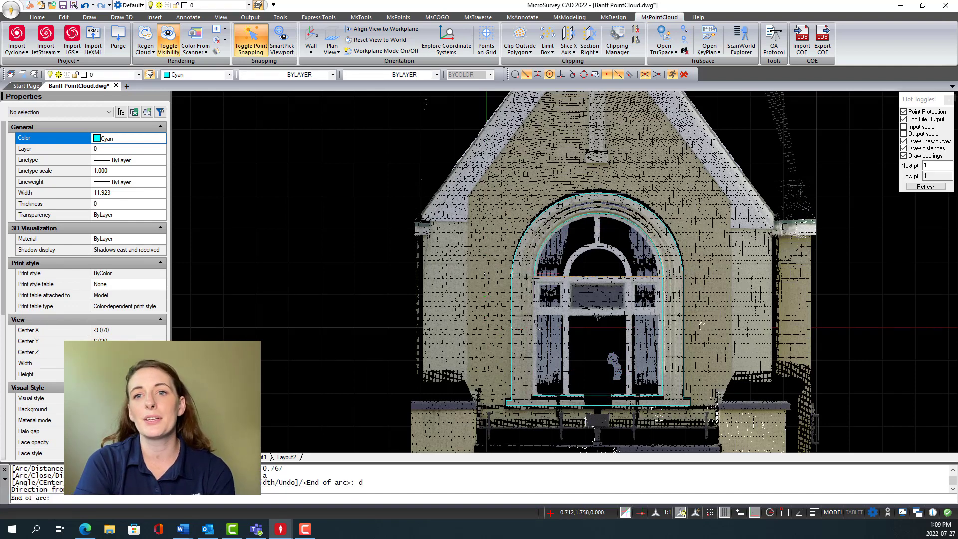
left_click(533, 279)
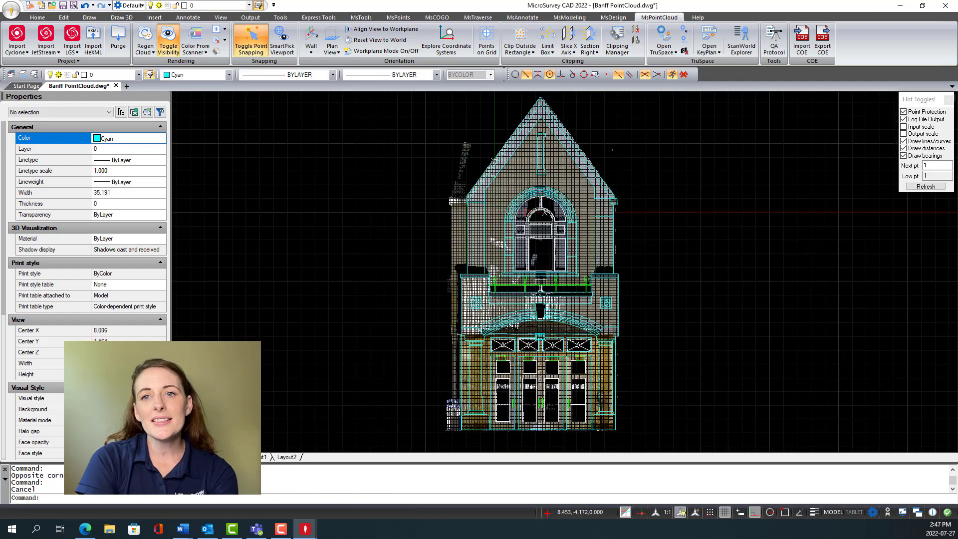
key("Escape")
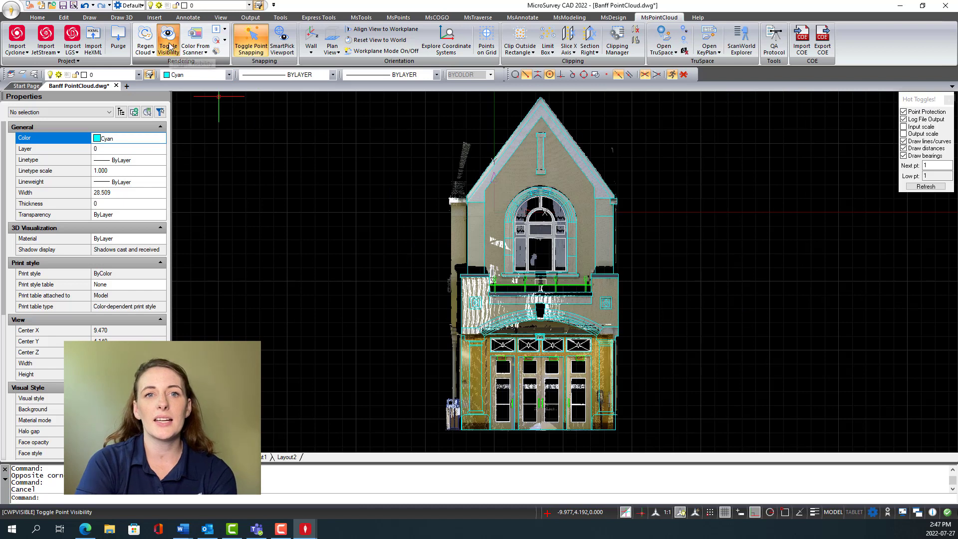
left_click(170, 47)
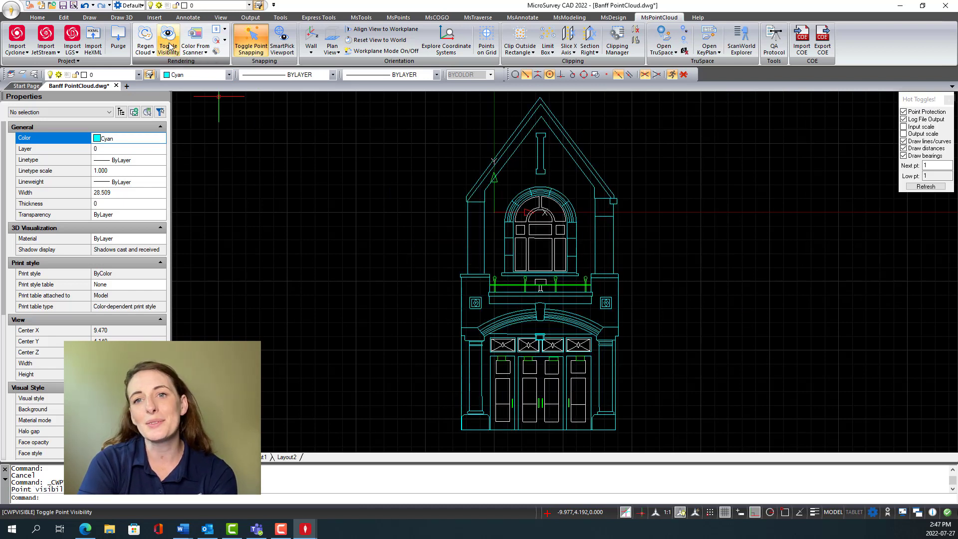